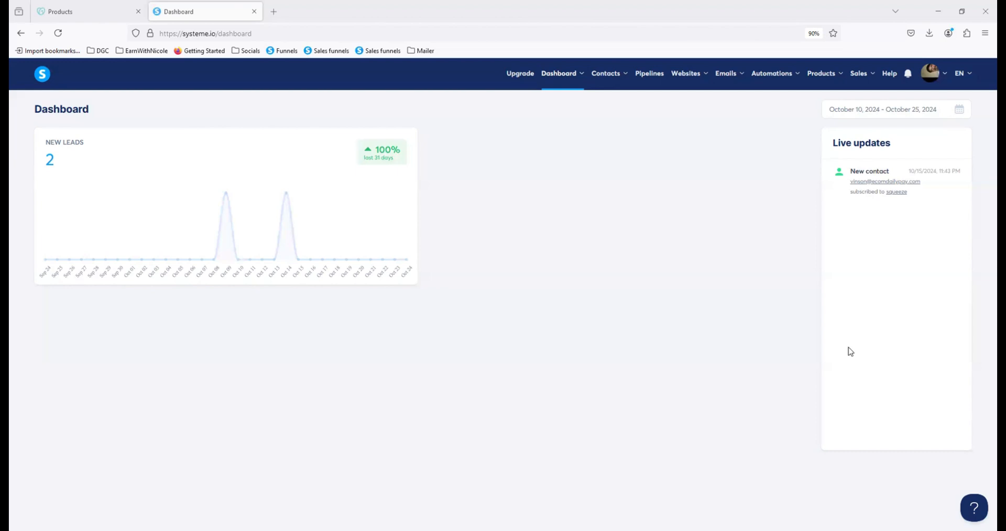
Switch to GoDaddy and open the forwarding settings in DNS management for the domain ecomdailypay.com.
click(90, 8)
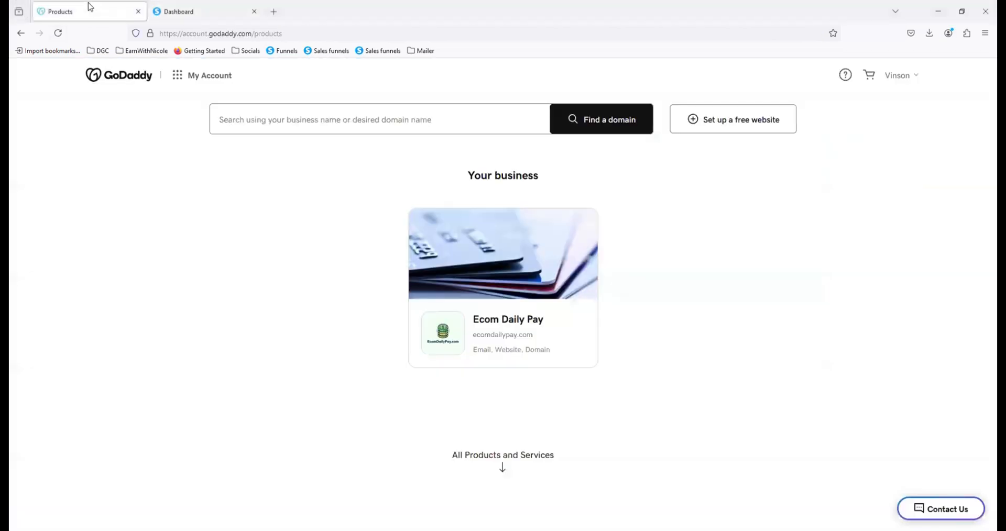
click(179, 13)
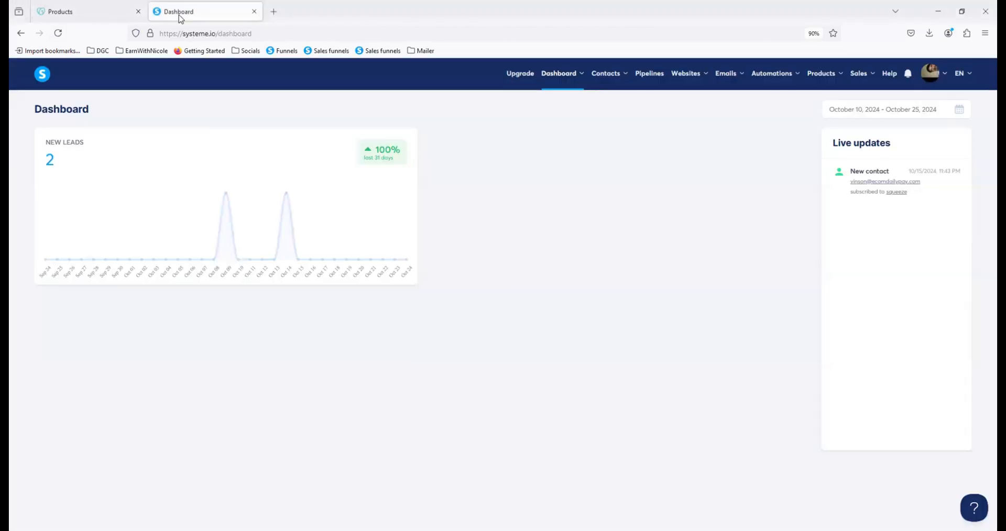
click(74, 14)
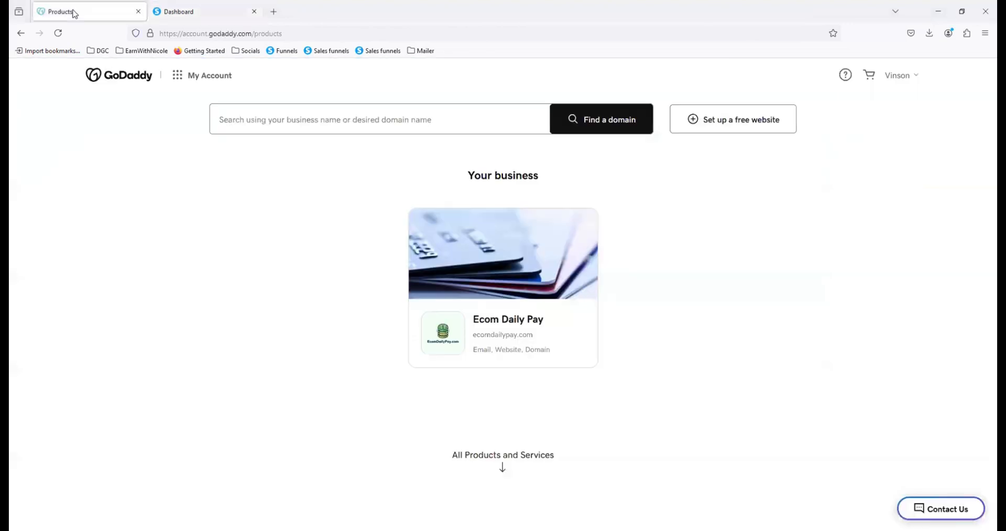
scroll(206, 208, down, 5)
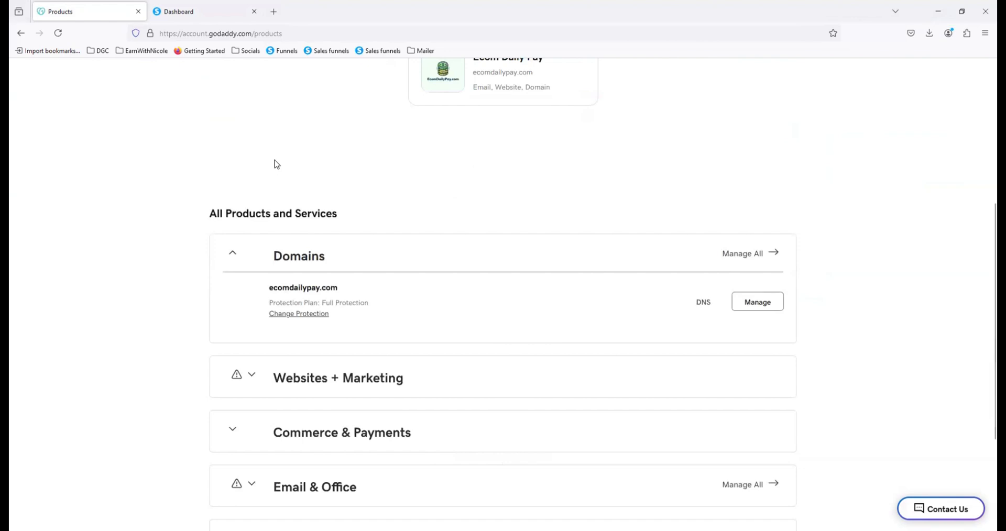
click(703, 302)
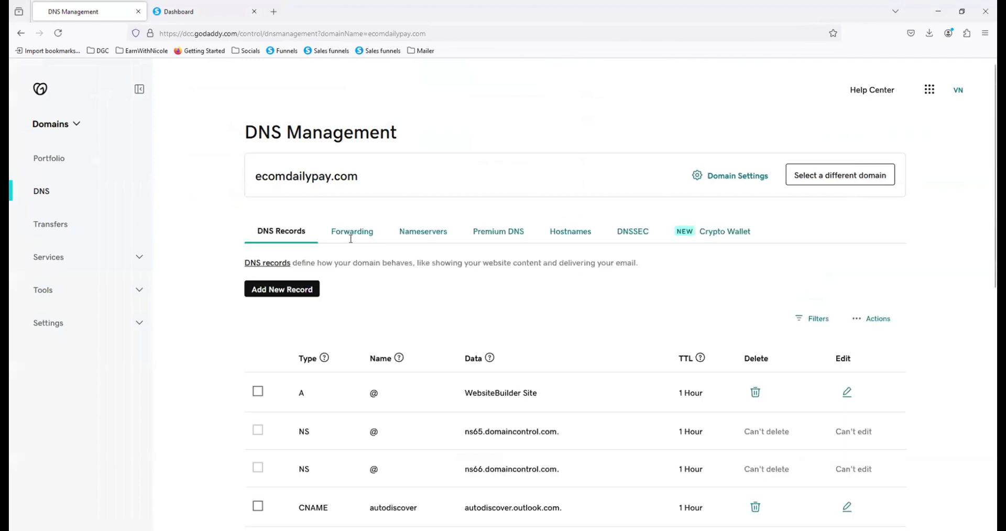
click(350, 237)
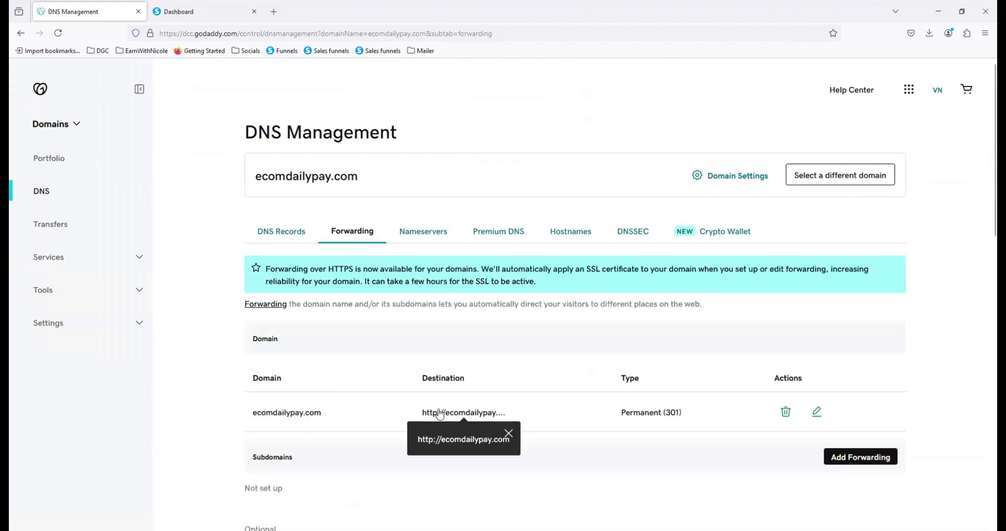
click(815, 414)
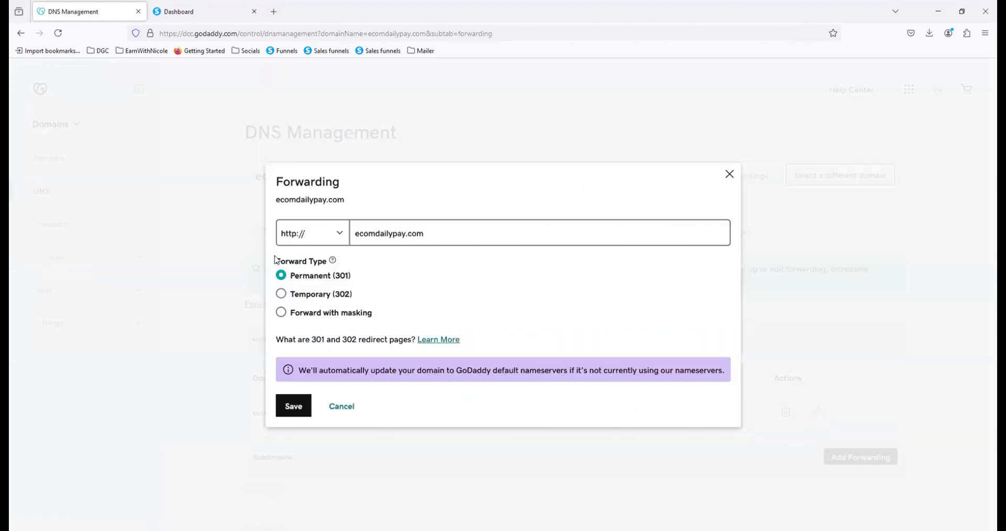
click(291, 235)
click(294, 265)
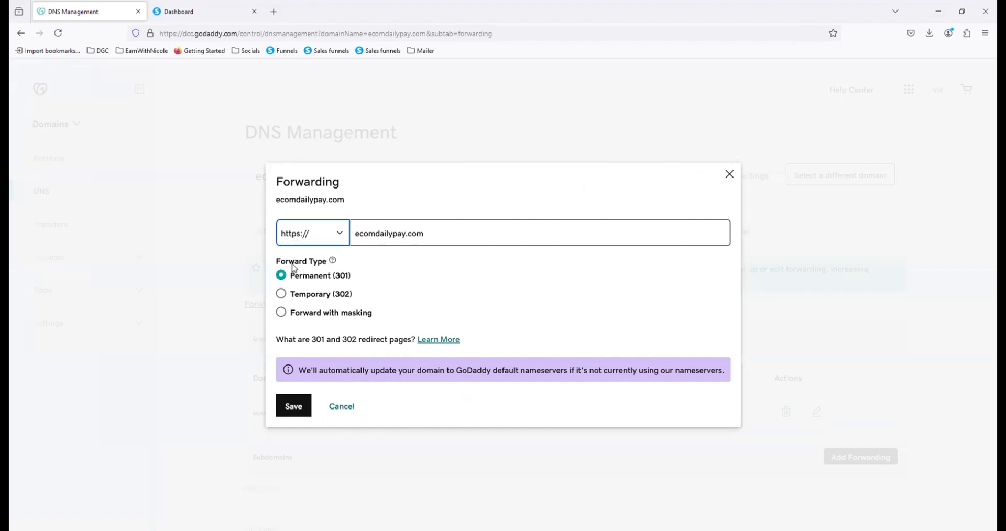
click(355, 239)
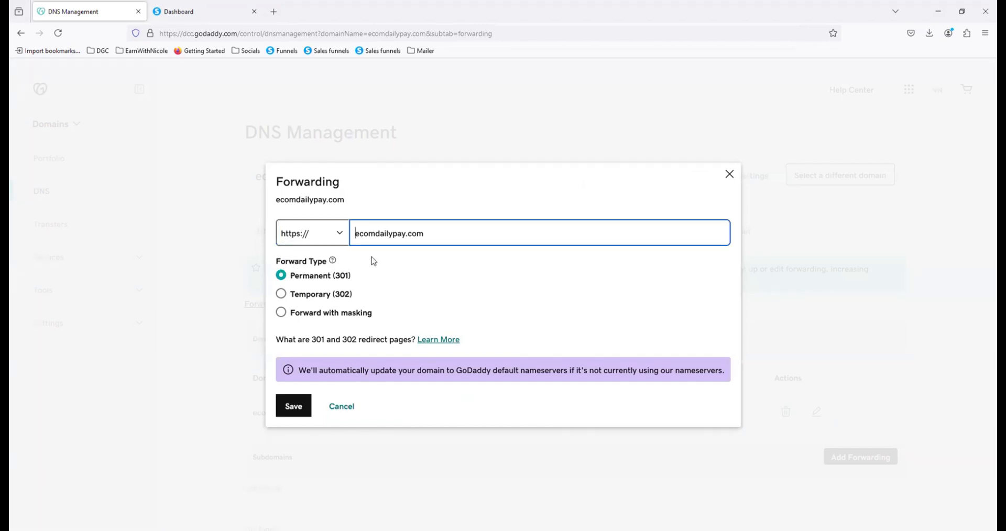
text(www.)
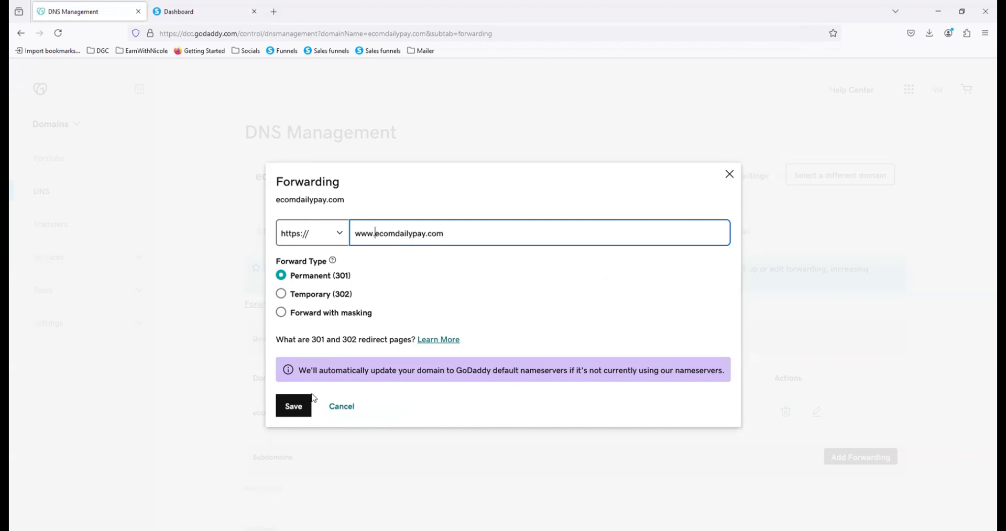
click(294, 406)
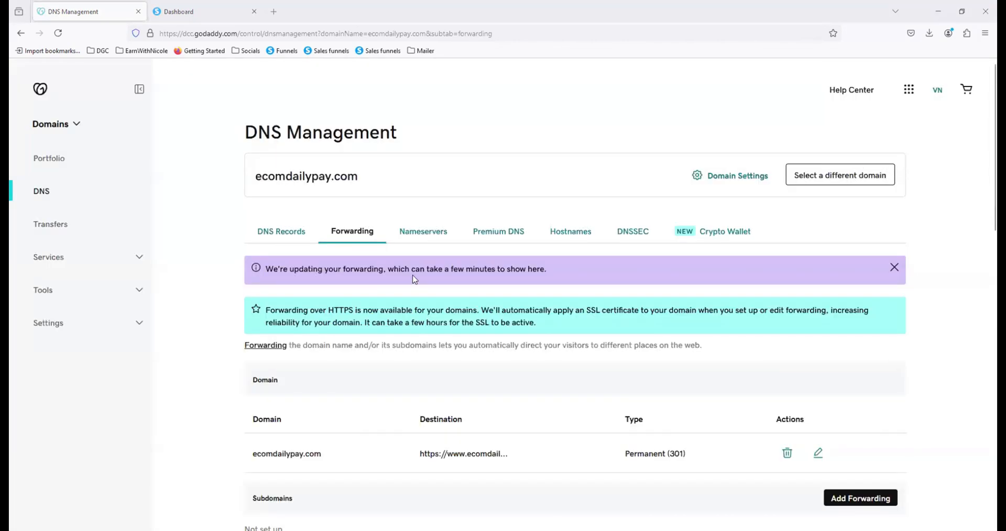
Examine the domain's existing DNS records across the first two pages of the record list.
click(289, 233)
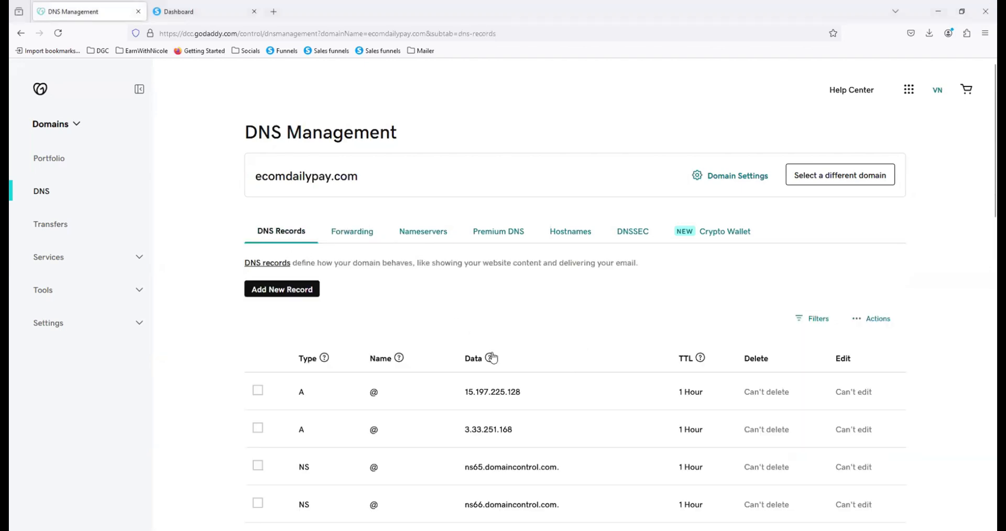
scroll(493, 358, down, 1)
scroll(493, 358, down, 4)
scroll(494, 358, up, 5)
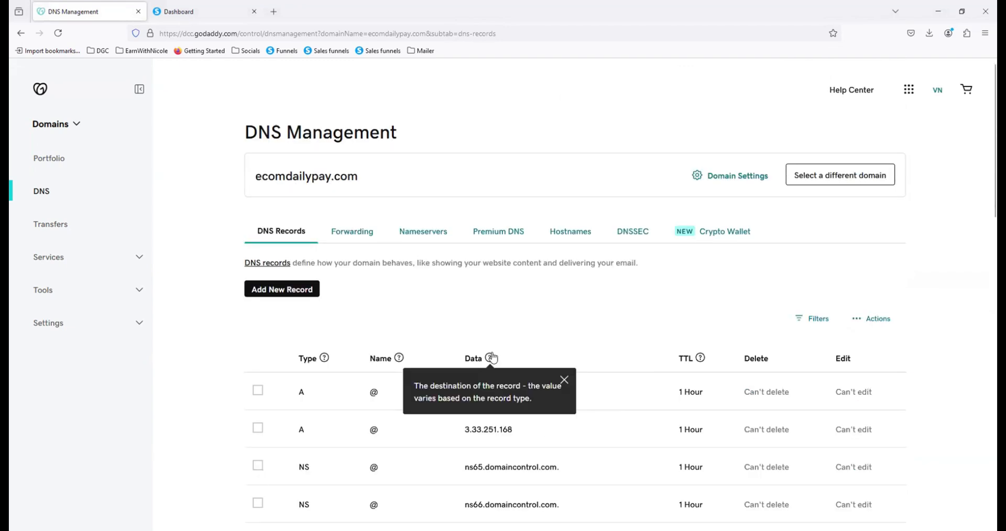
scroll(592, 317, down, 5)
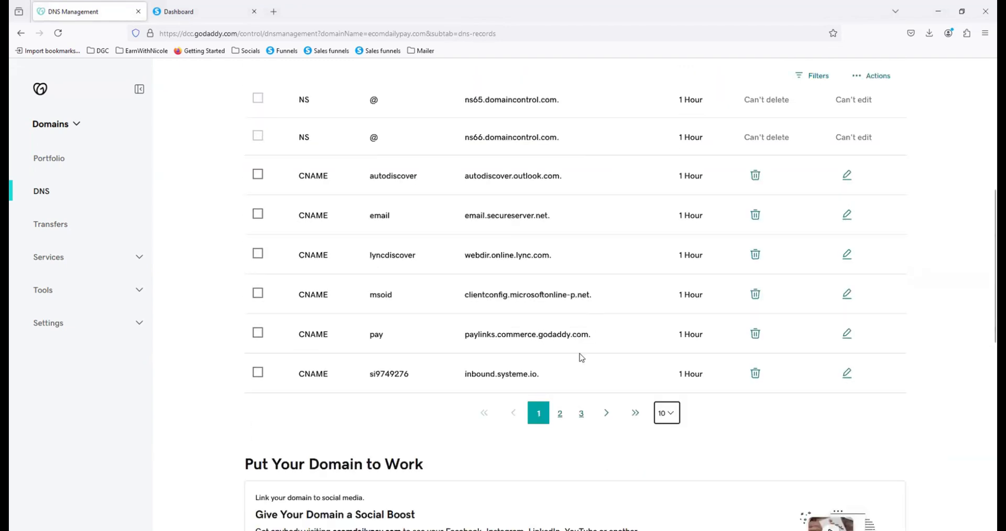
click(560, 417)
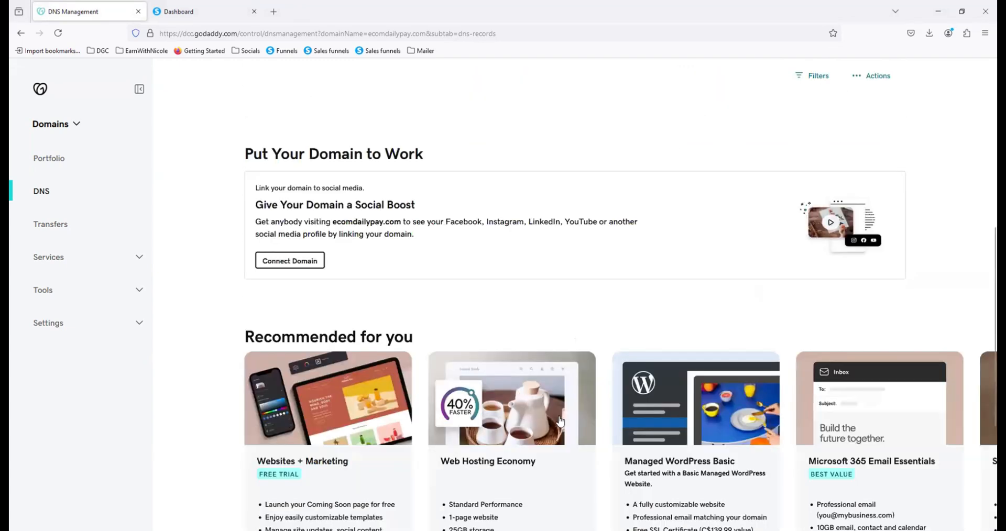
scroll(550, 373, up, 3)
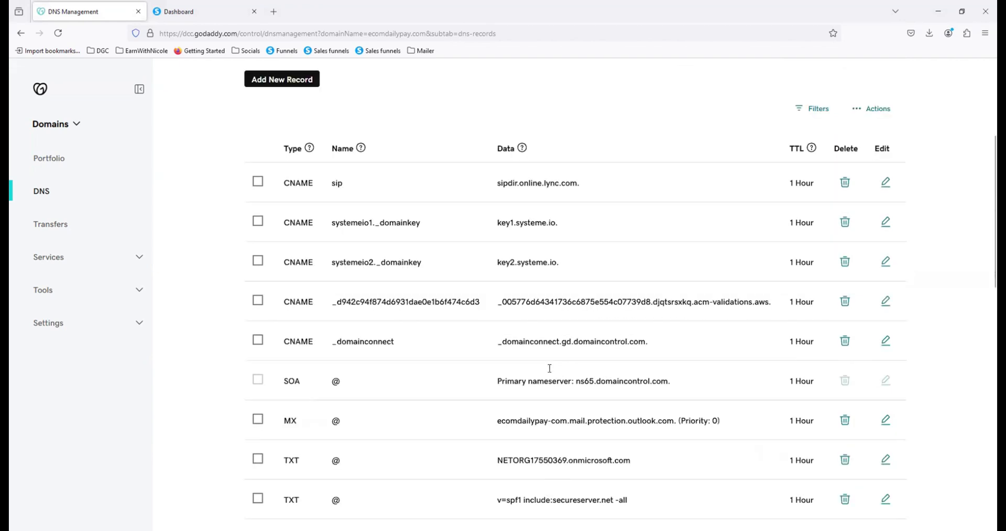
scroll(549, 373, down, 2)
scroll(549, 370, up, 2)
scroll(338, 144, up, 4)
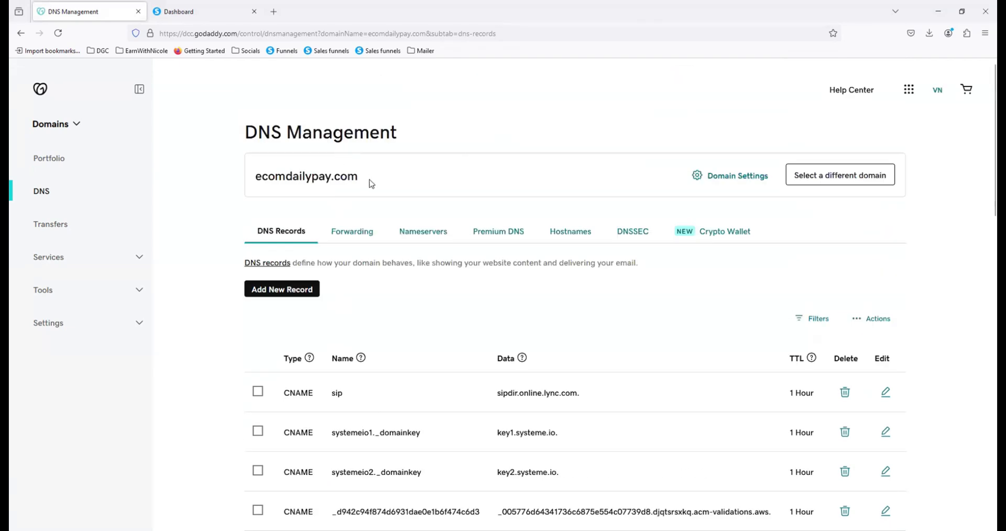
Copy the domain name ecomdailypay.com, then switch to systeme.io and open its custom domain settings.
drag(359, 176, 255, 179)
key(ctrl+c)
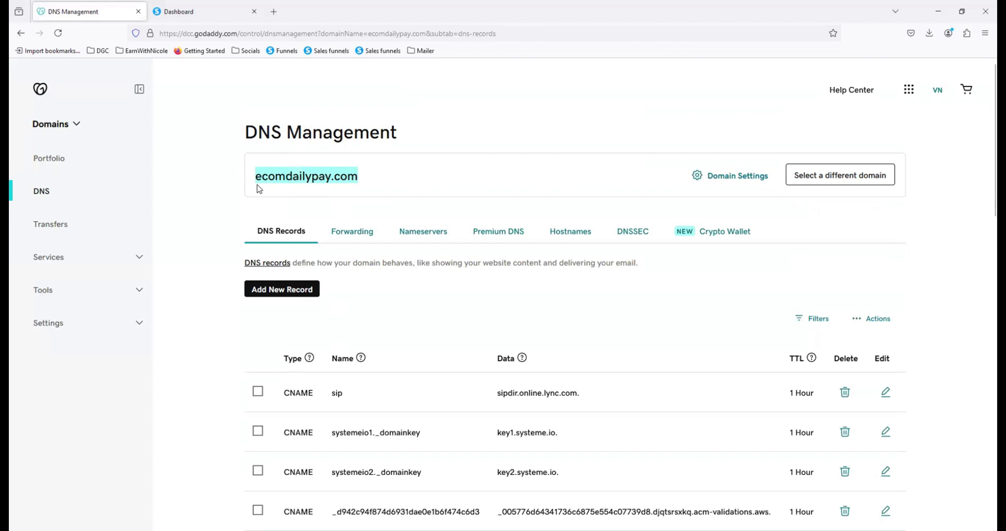
click(198, 11)
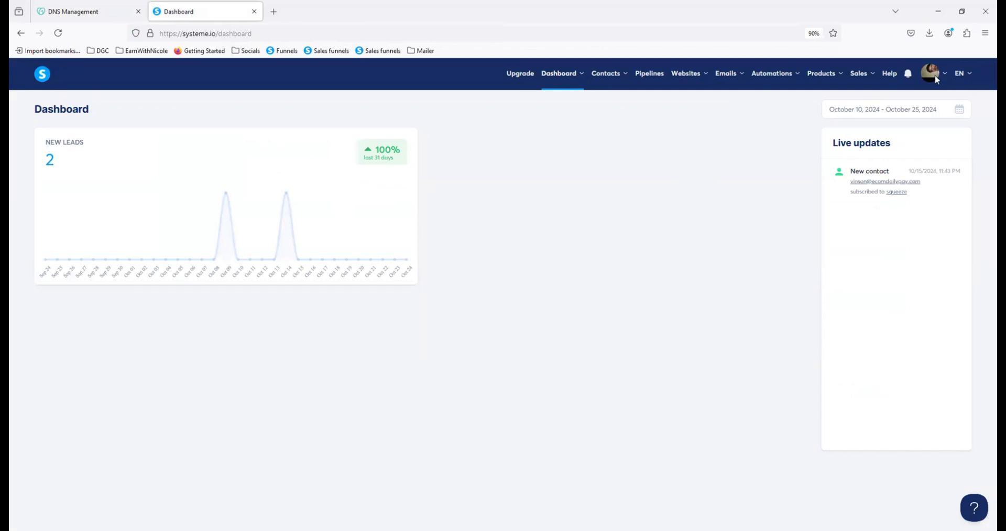
mouse_move(932, 79)
click(934, 104)
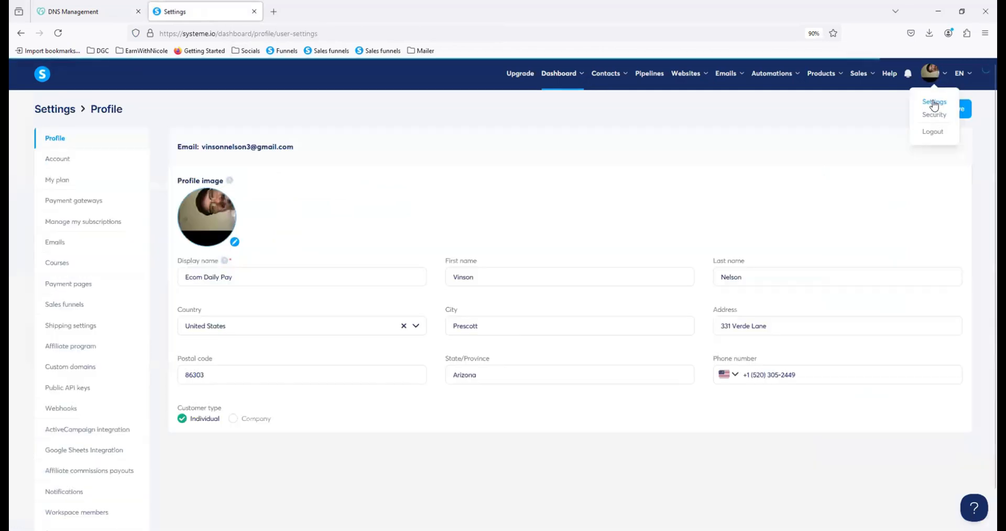
click(67, 366)
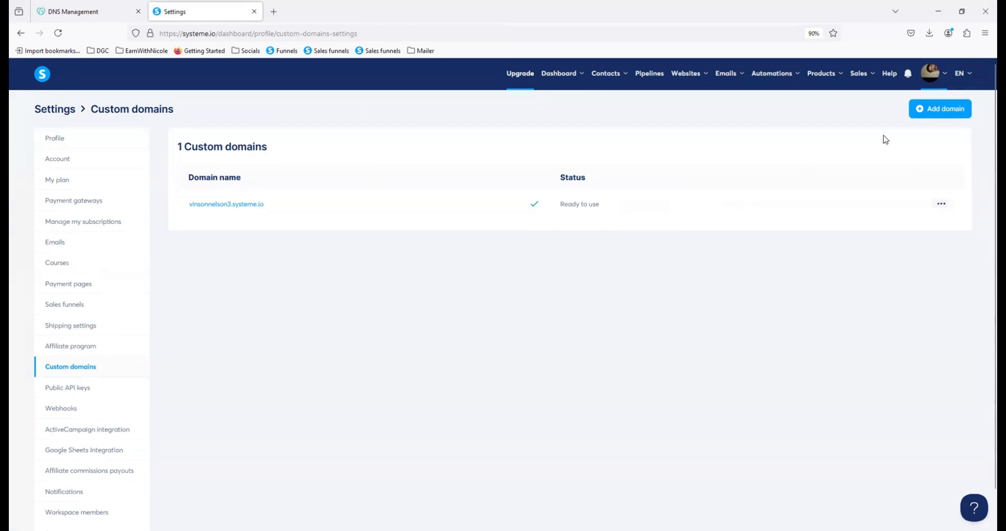
click(940, 109)
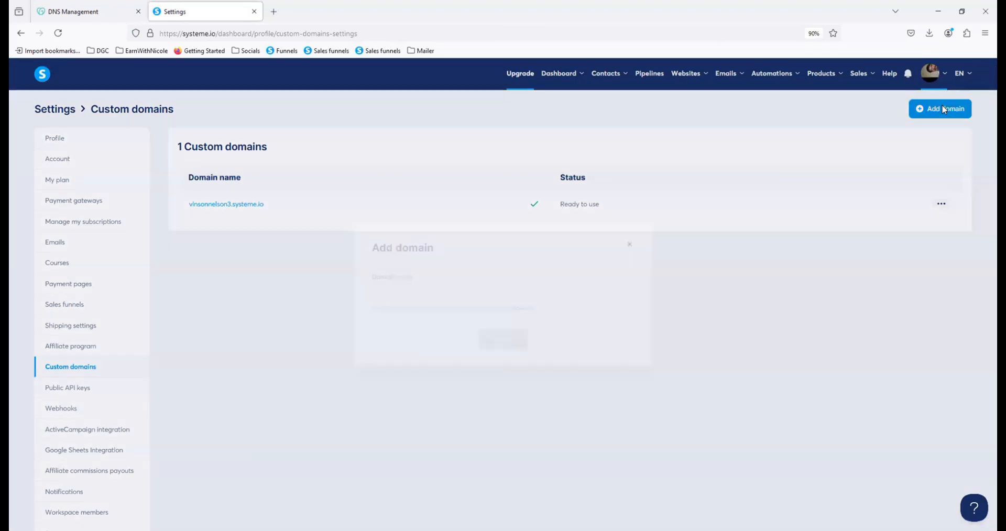
click(472, 287)
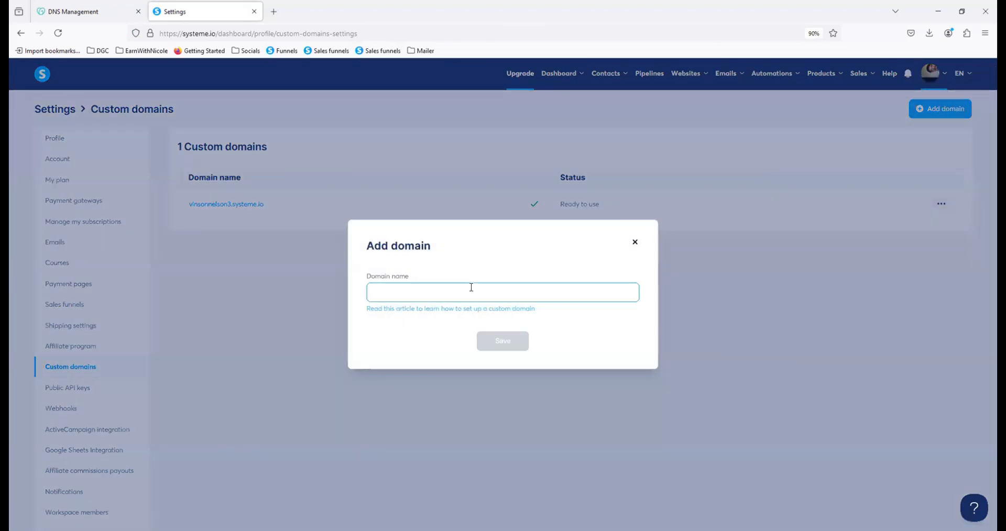
text(www.)
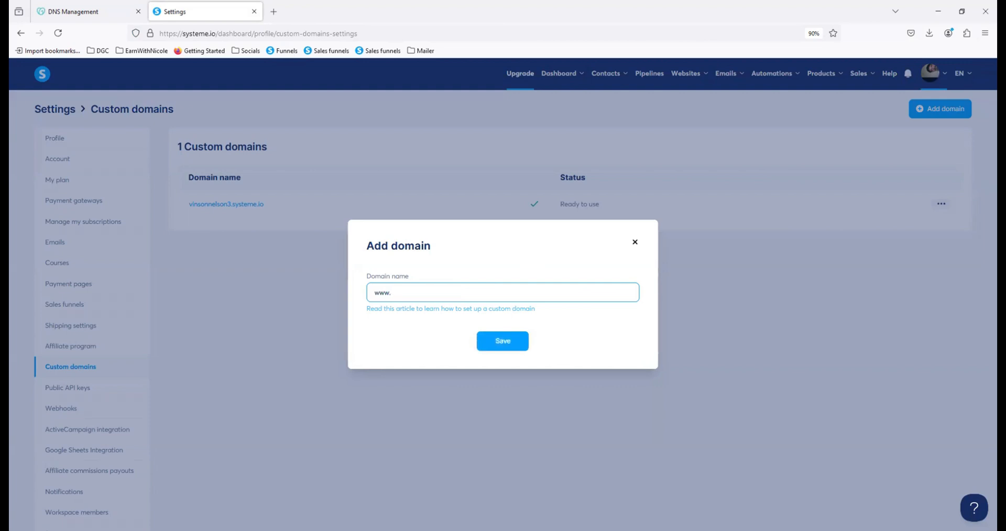
key(ctrl+v)
click(494, 345)
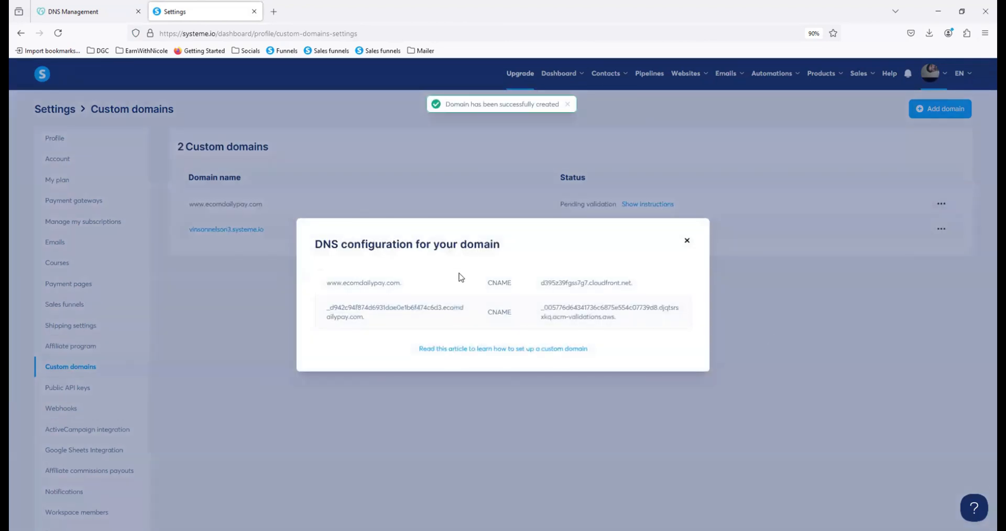
click(687, 244)
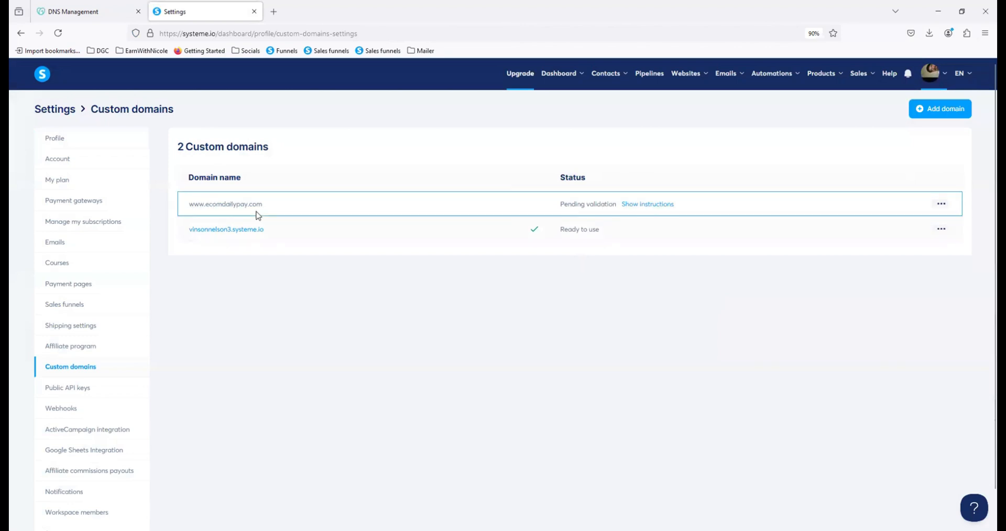
click(654, 208)
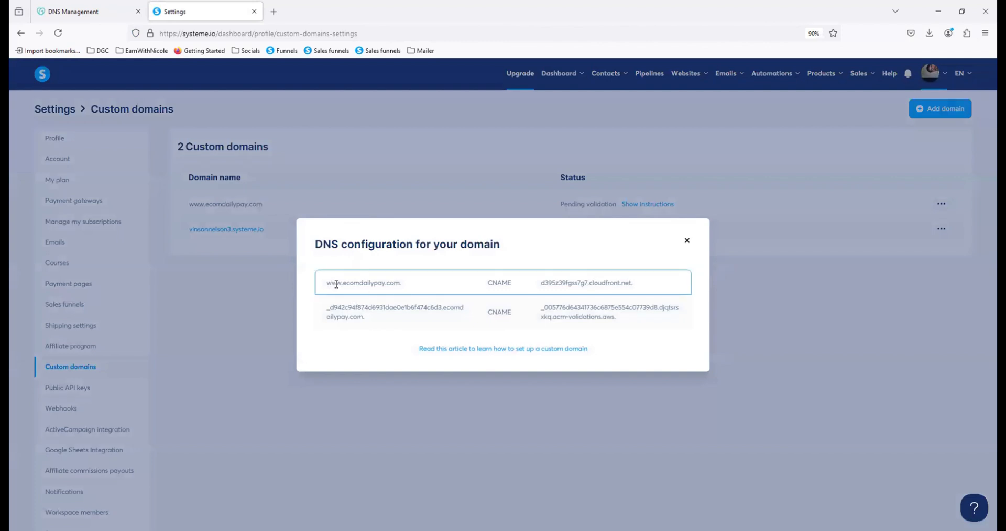
triple_click(587, 281)
key(ctrl+c)
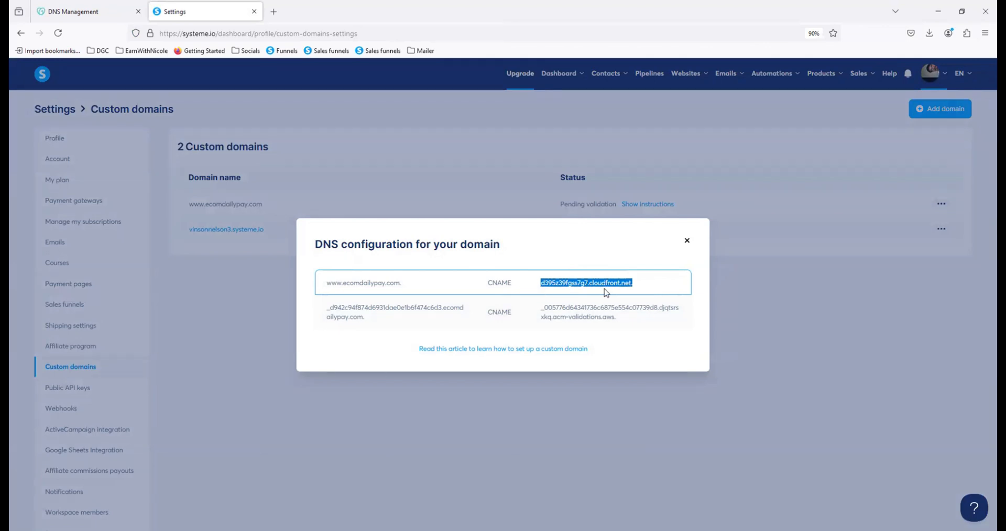
Switch to GoDaddy and save a new CNAME record named www with the copied value d395z39fgss7g7.cloudfront.net.
click(79, 11)
click(294, 294)
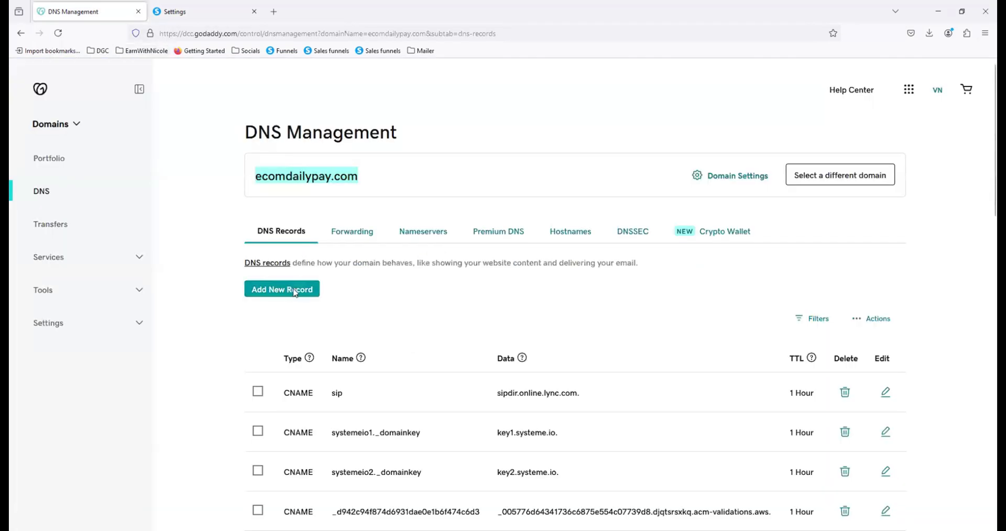
click(309, 365)
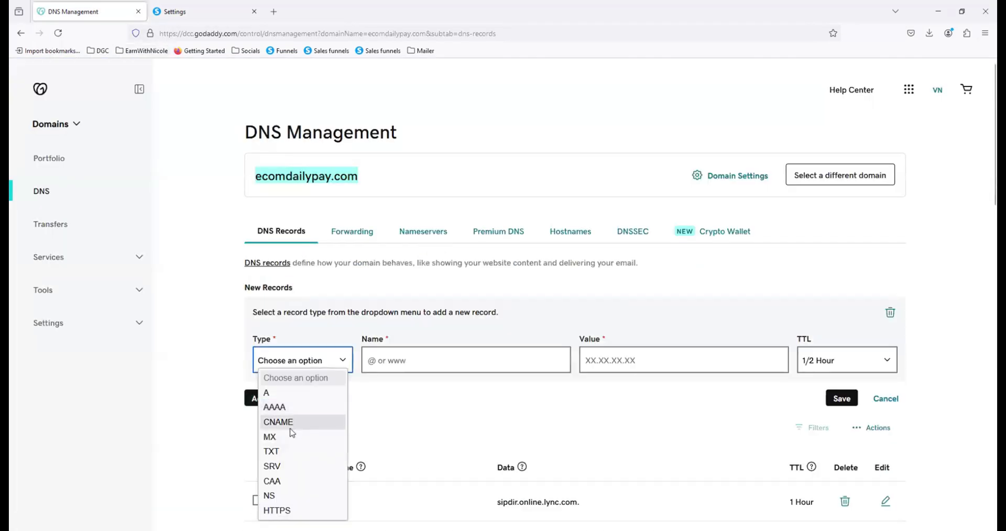
click(296, 424)
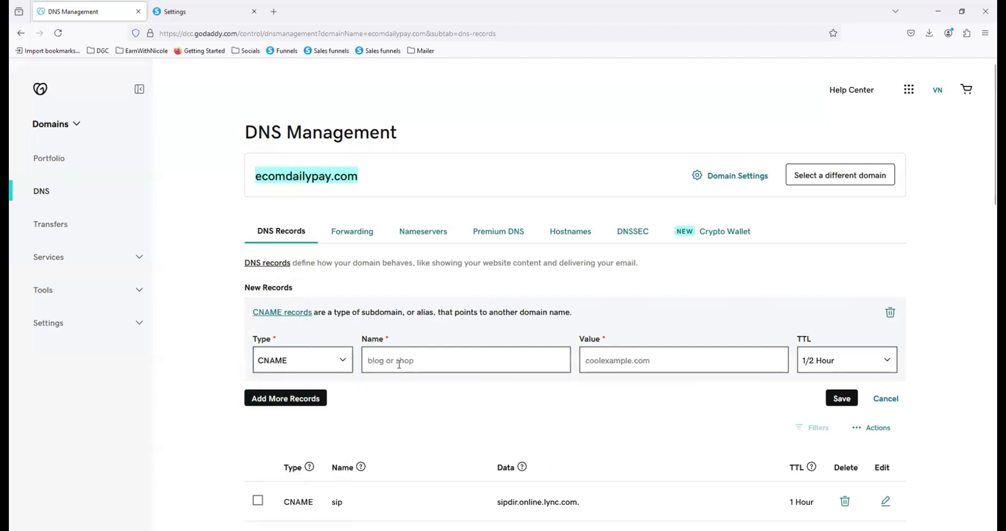
click(399, 364)
text(www)
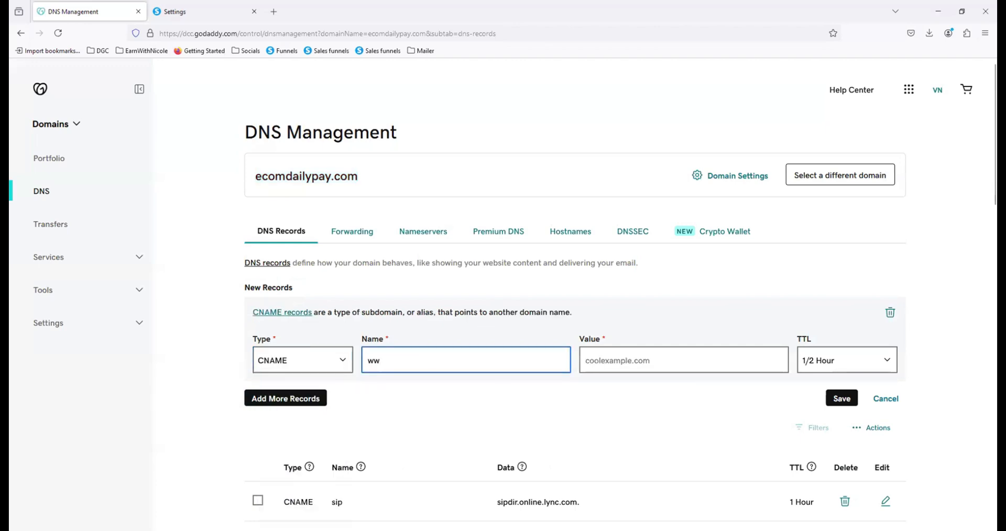
click(619, 361)
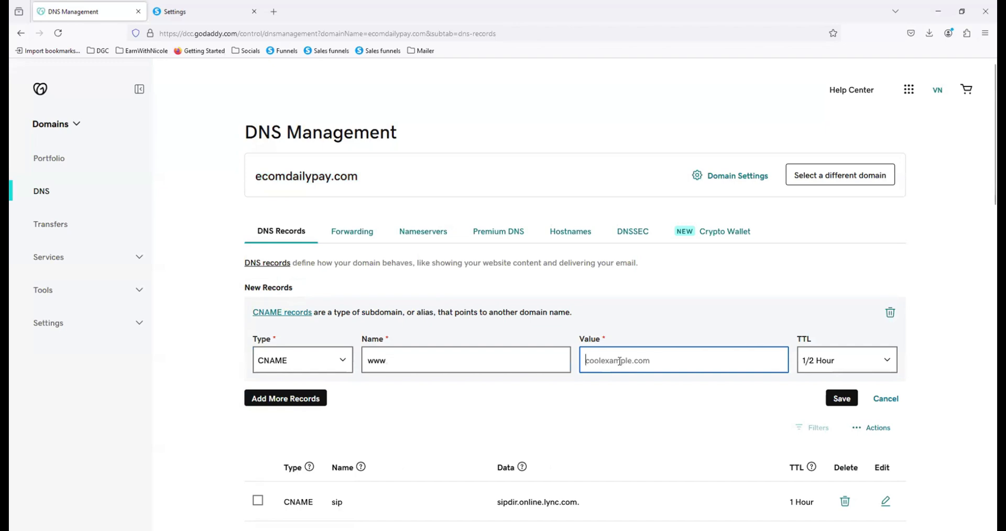
key(ctrl+v)
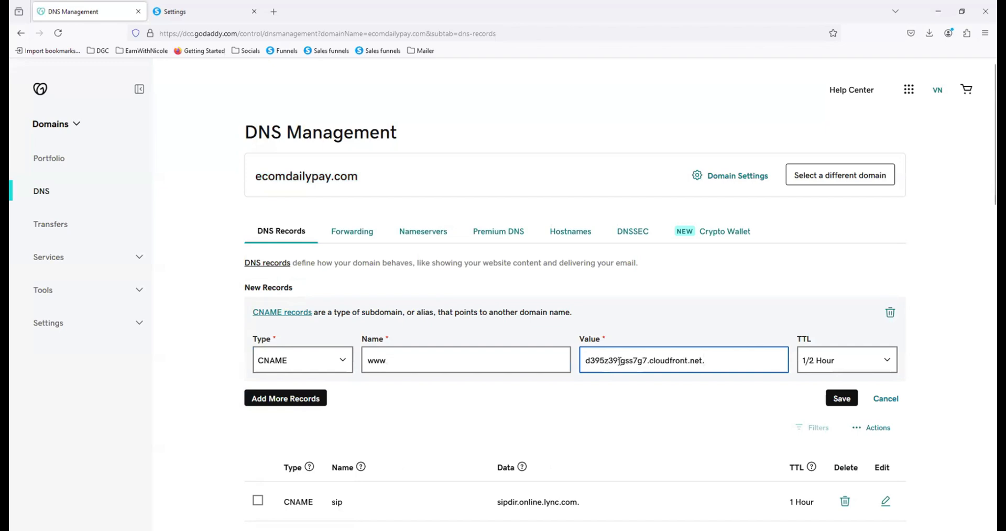
click(838, 401)
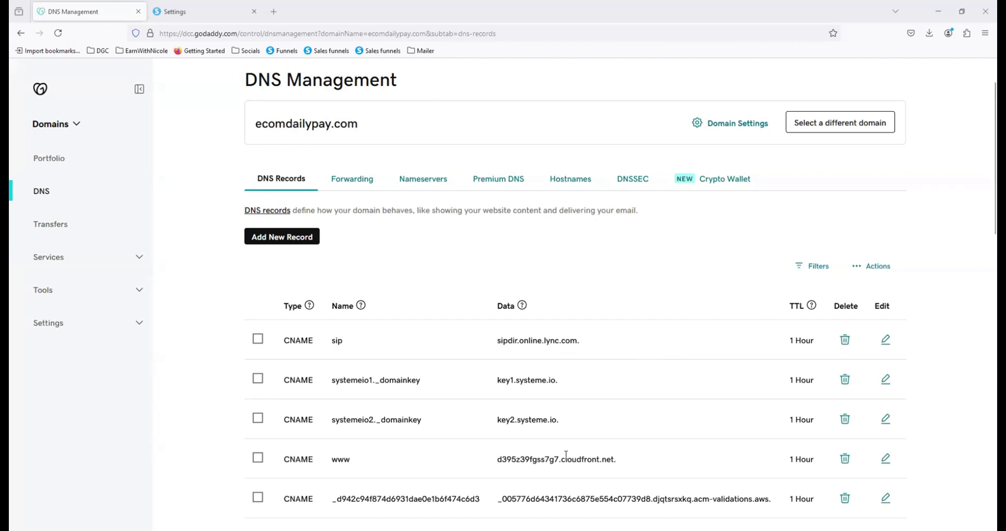
Edit the acm-validations CNAME record in GoDaddy, replacing its name with the host prefix copied from systeme.io's DNS instructions, without the domain part.
scroll(566, 454, down, 1)
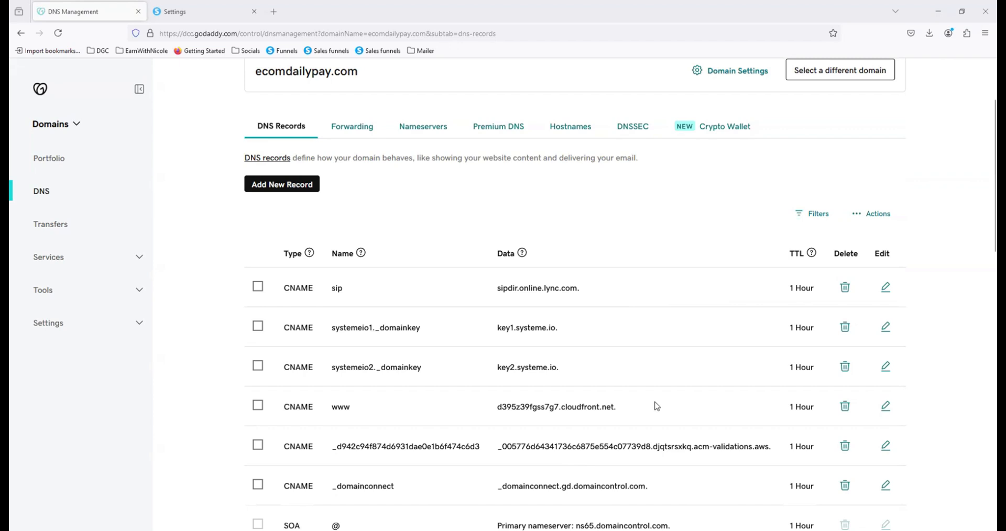
drag(397, 446, 568, 443)
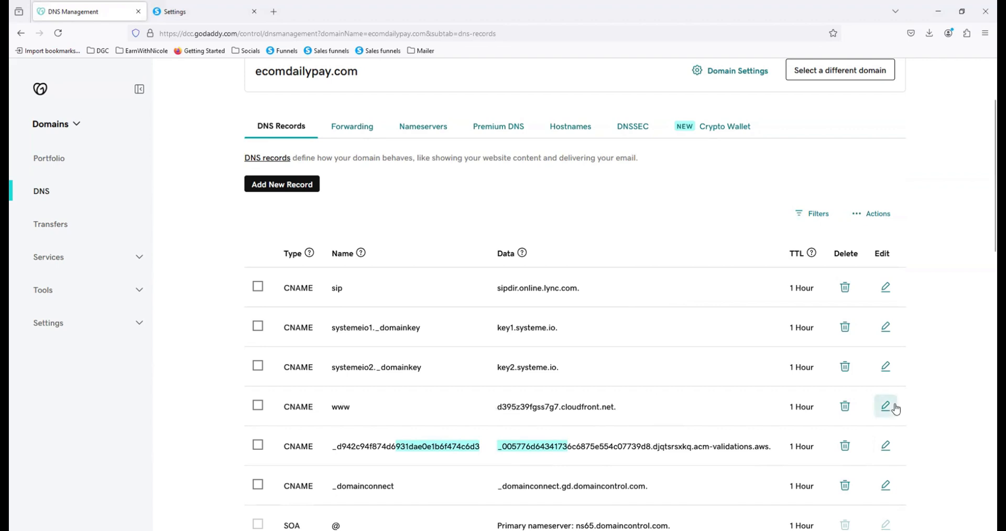
click(885, 447)
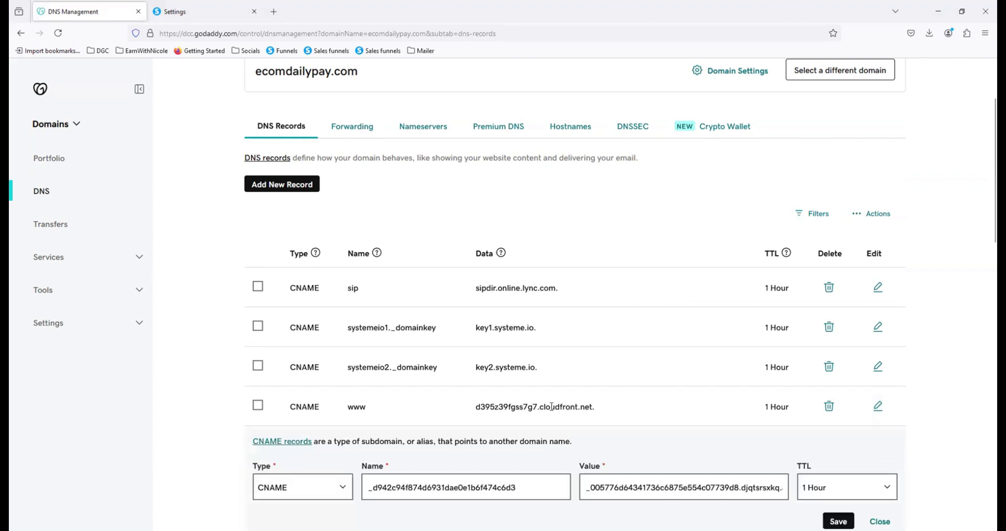
scroll(551, 407, down, 2)
click(190, 8)
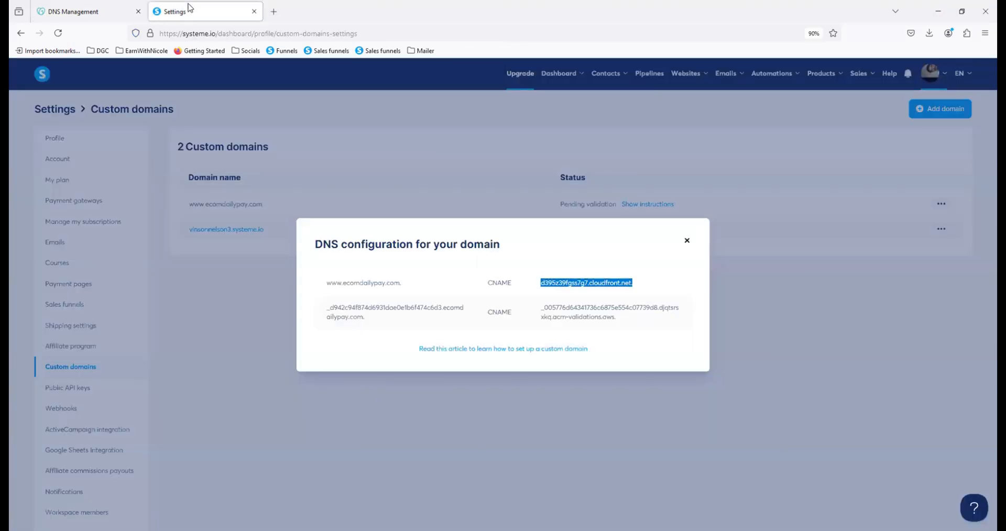
drag(441, 309, 325, 310)
key(ctrl+c)
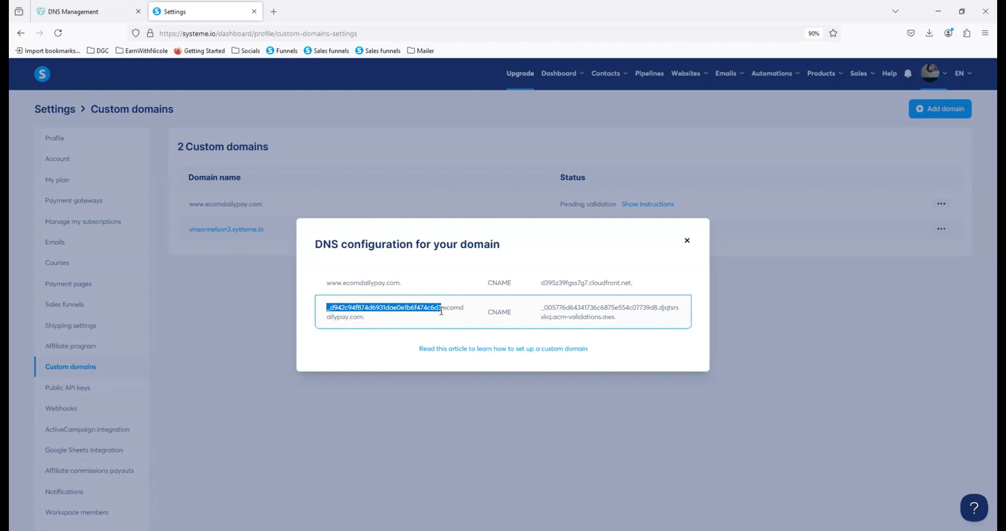
click(69, 11)
click(435, 384)
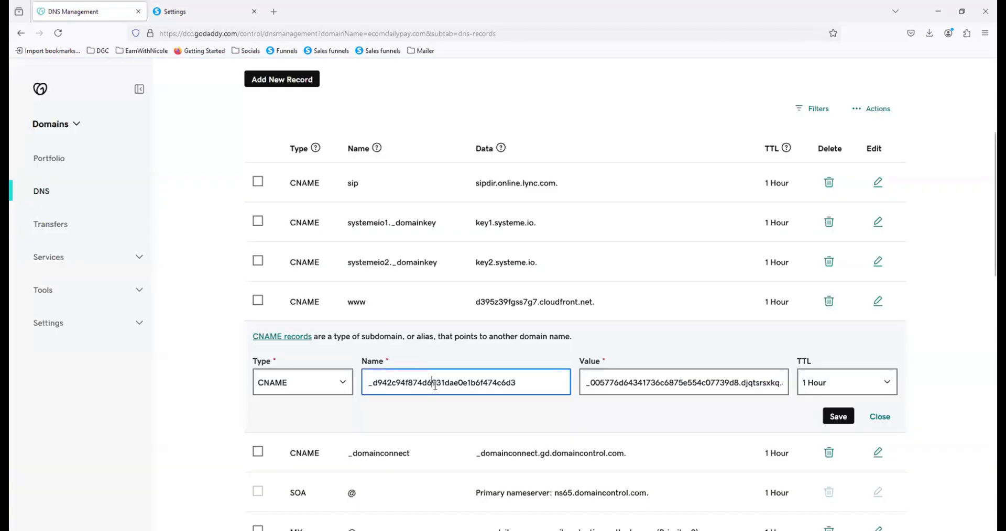
key(ctrl+a)
key(ctrl+v)
Copy the acm-validations.aws target from systeme.io into the GoDaddy record's value, save the record and confirm the DNS update.
click(203, 12)
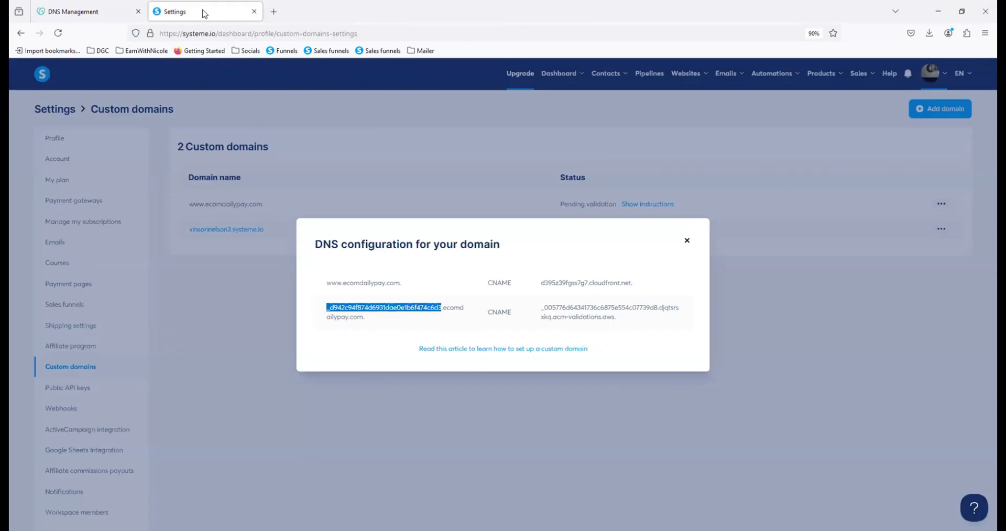
drag(616, 320, 541, 307)
key(ctrl+c)
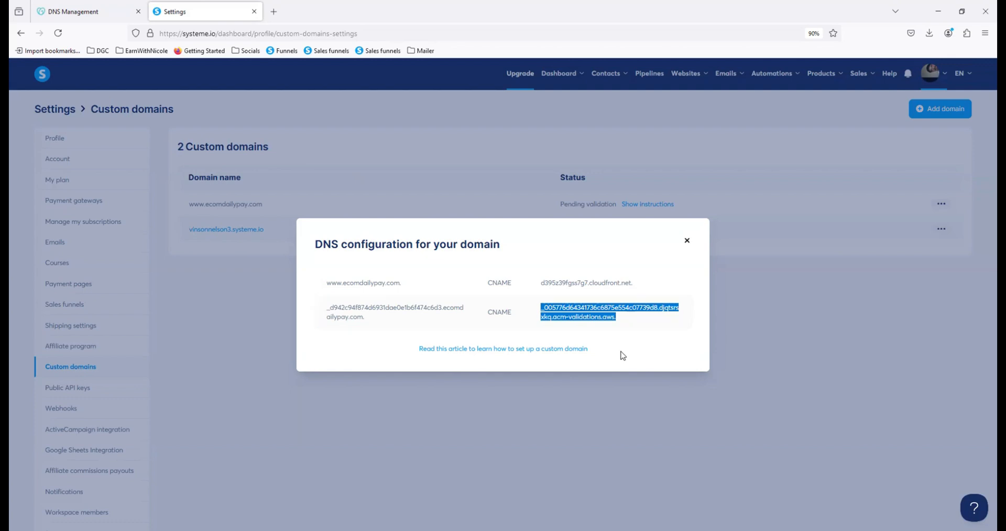
click(79, 12)
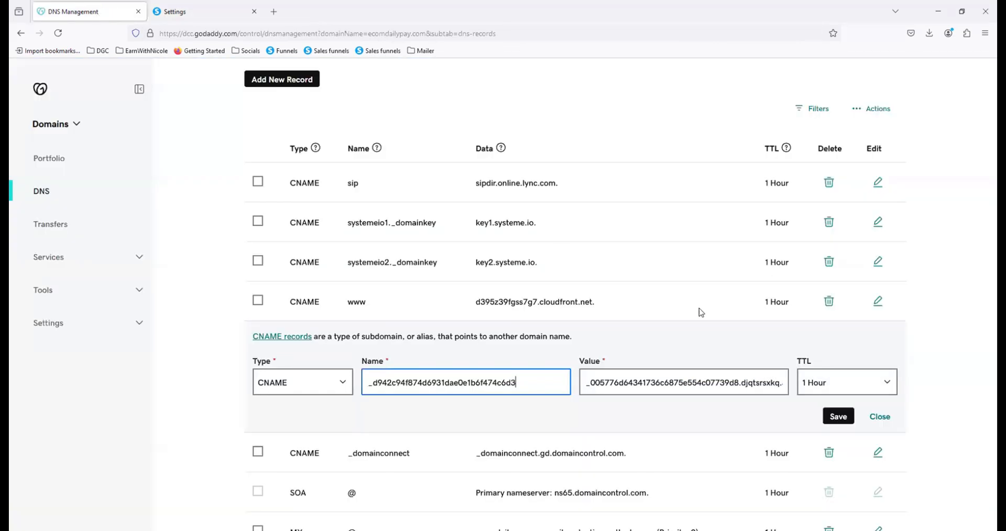
triple_click(690, 386)
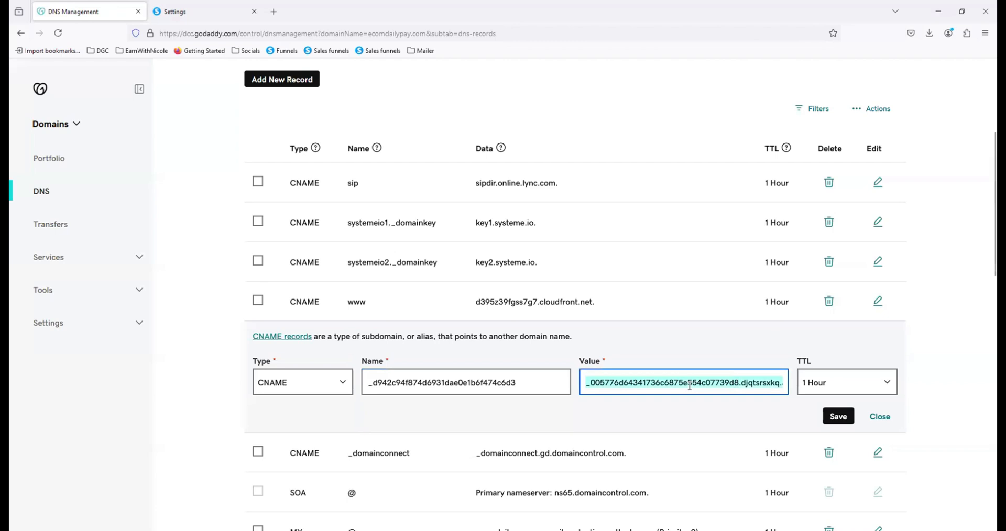
key(ctrl+v)
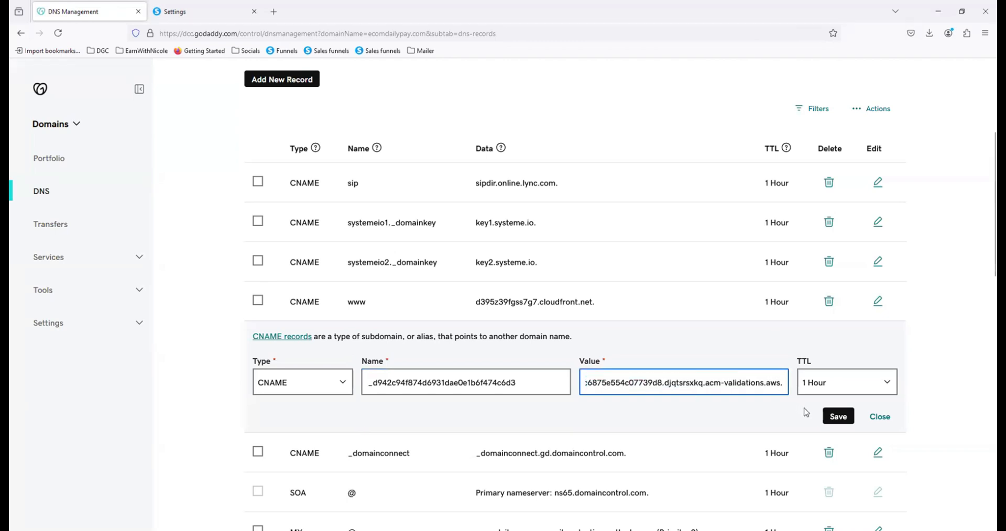
click(835, 419)
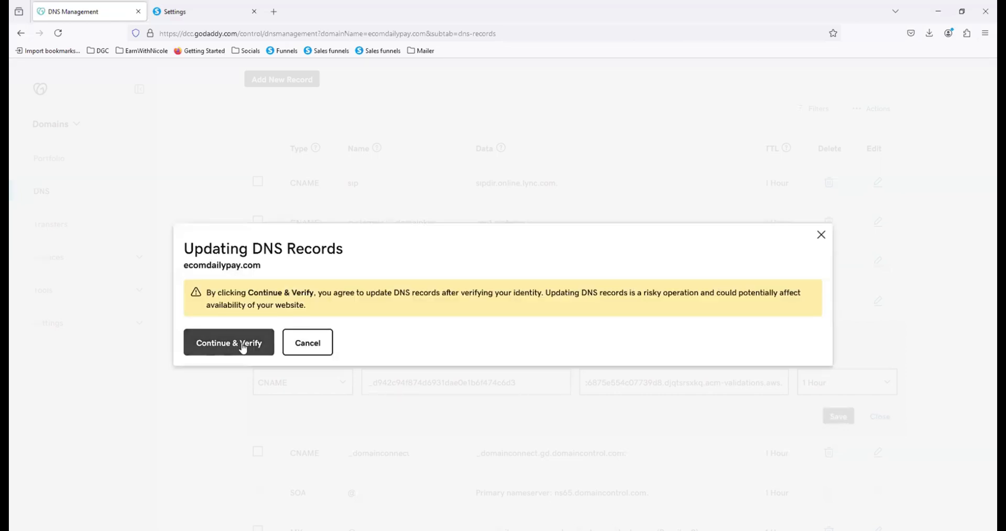
click(243, 348)
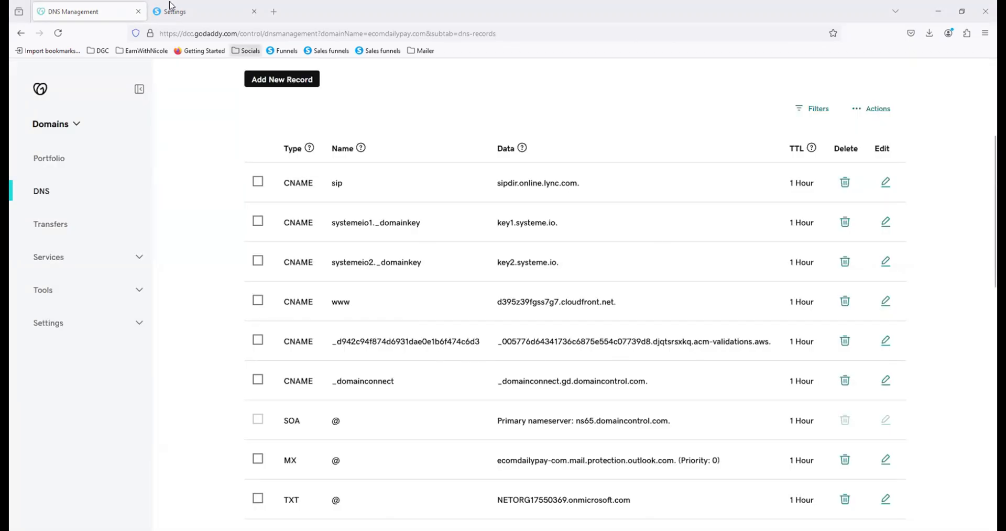
Switch to systeme.io, close the DNS configuration dialog and reload the custom domains page to check the validation status.
click(180, 16)
click(373, 163)
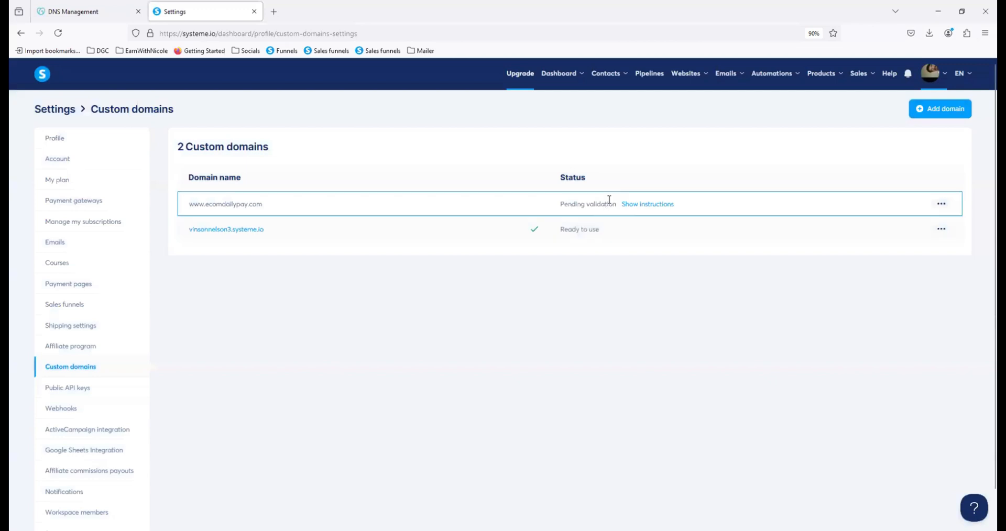
click(58, 33)
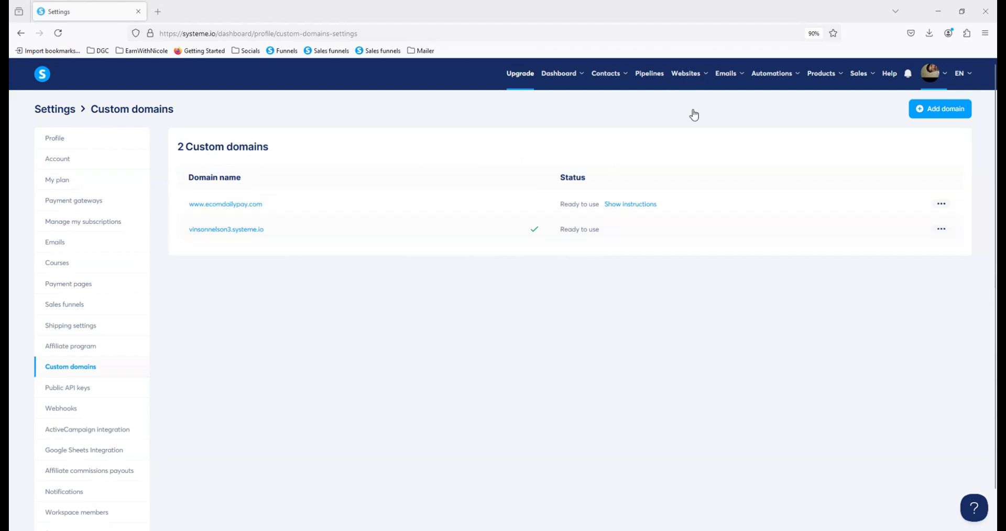
mouse_move(686, 74)
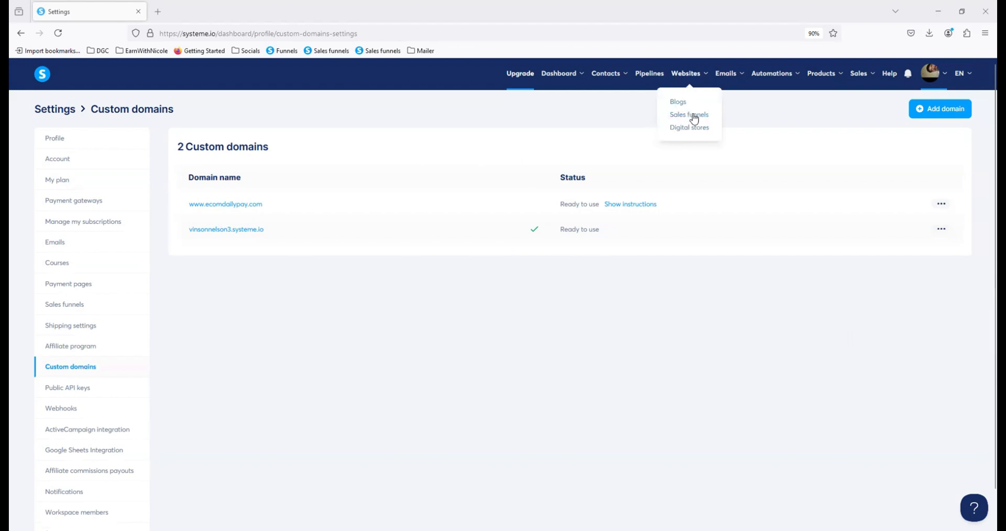
click(695, 115)
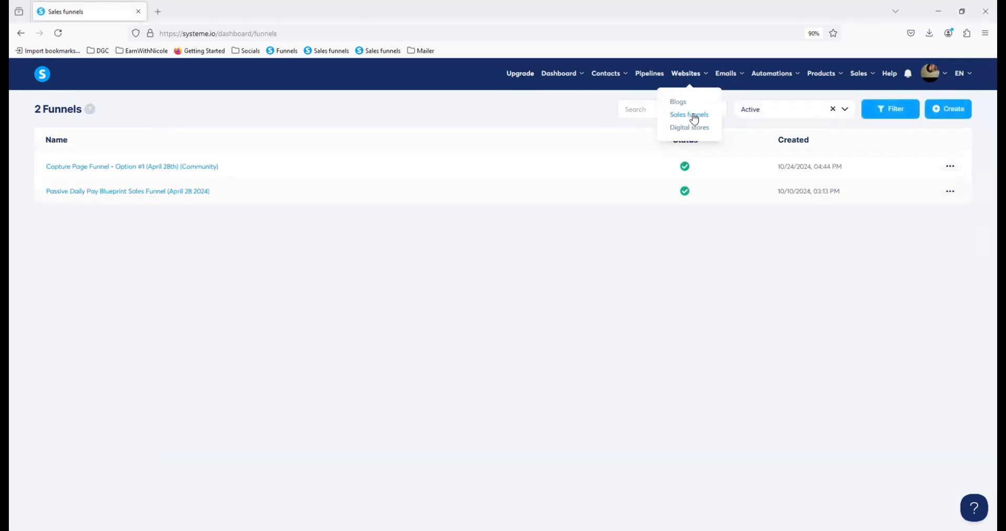
click(108, 195)
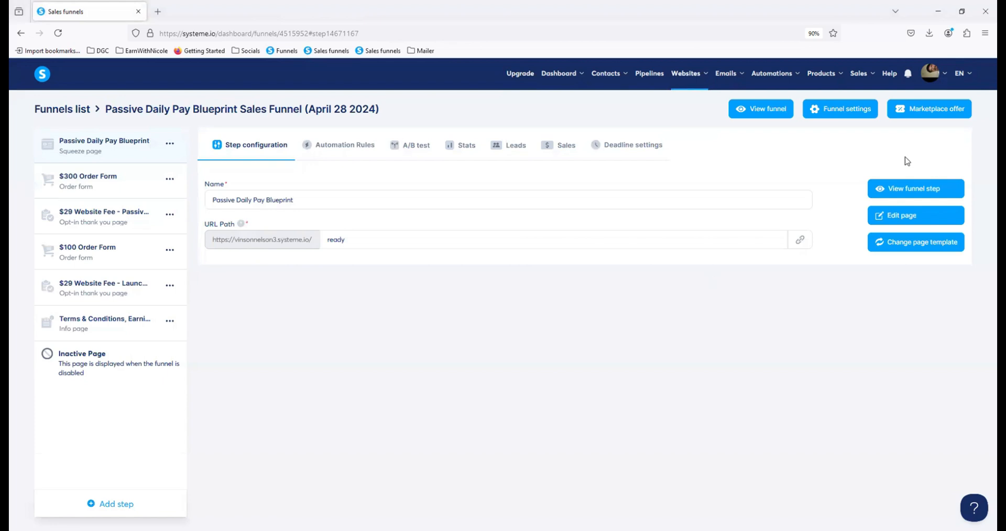
click(838, 111)
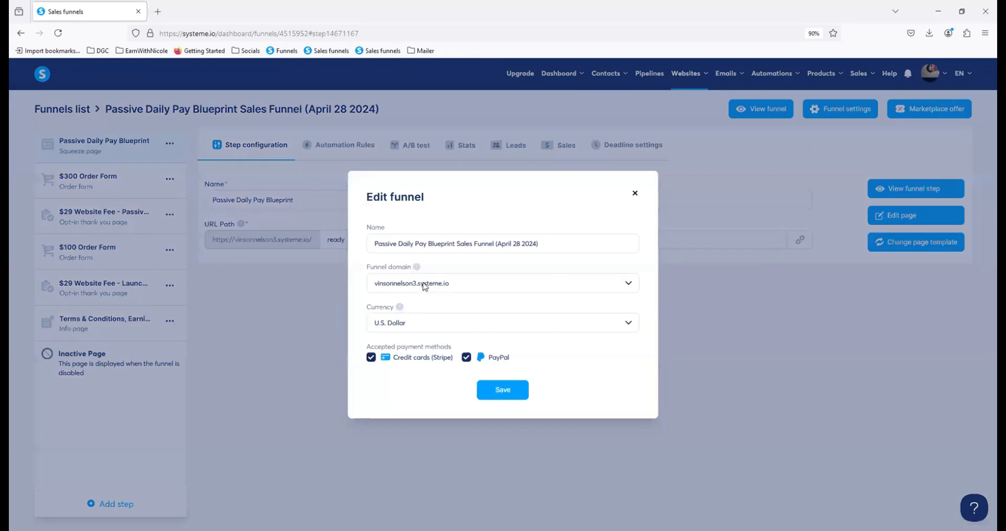
click(450, 286)
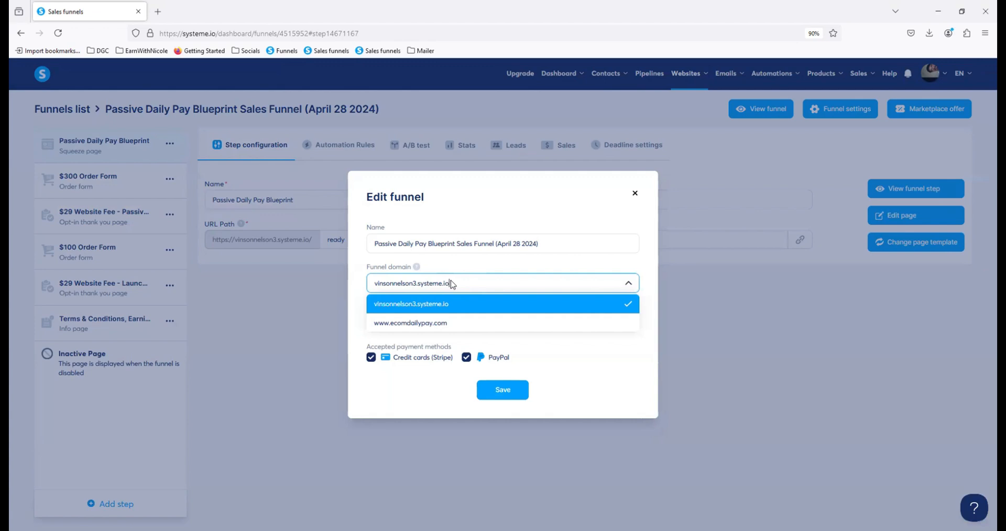
click(449, 323)
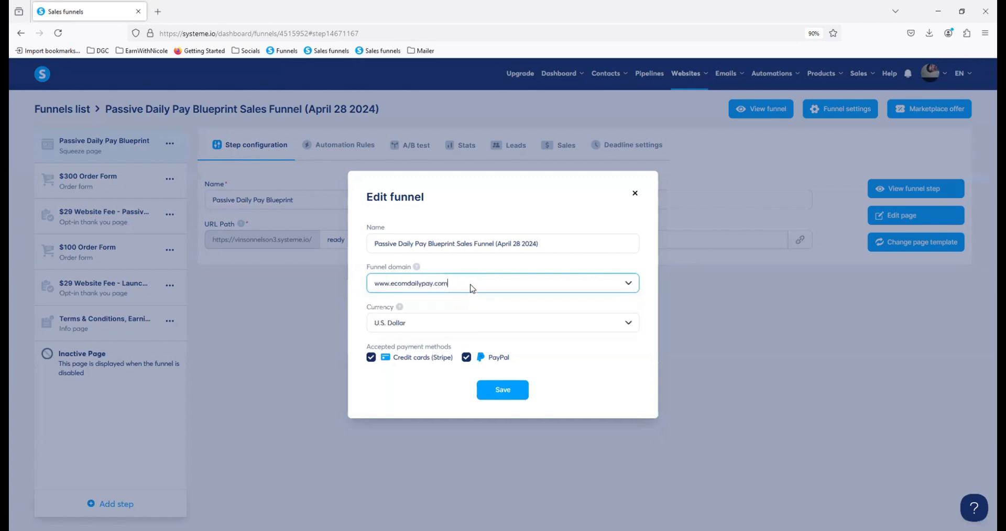
click(514, 399)
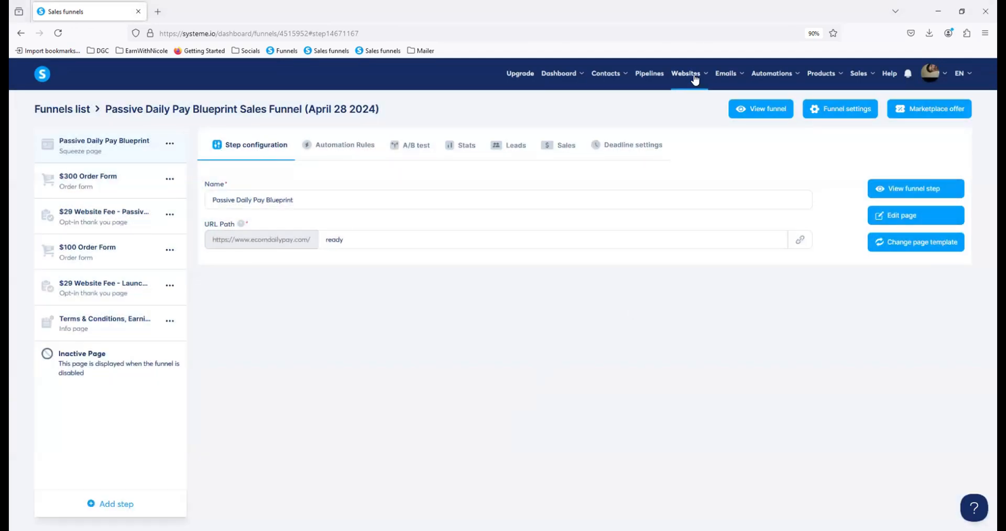
mouse_move(685, 78)
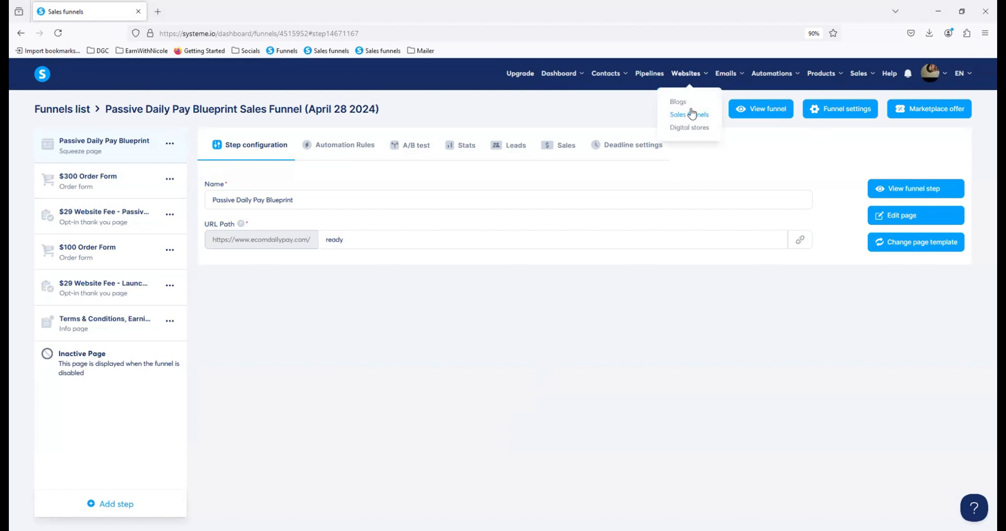
click(689, 116)
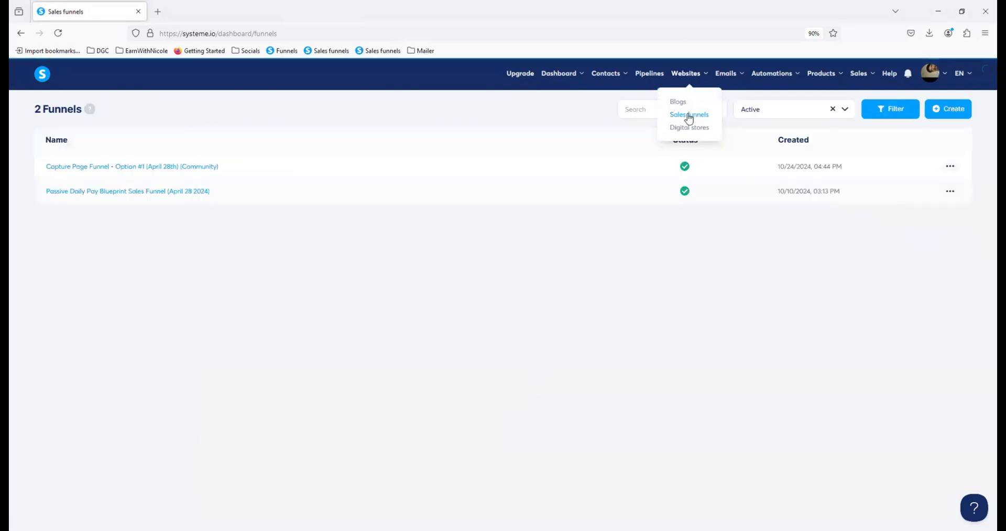
click(186, 169)
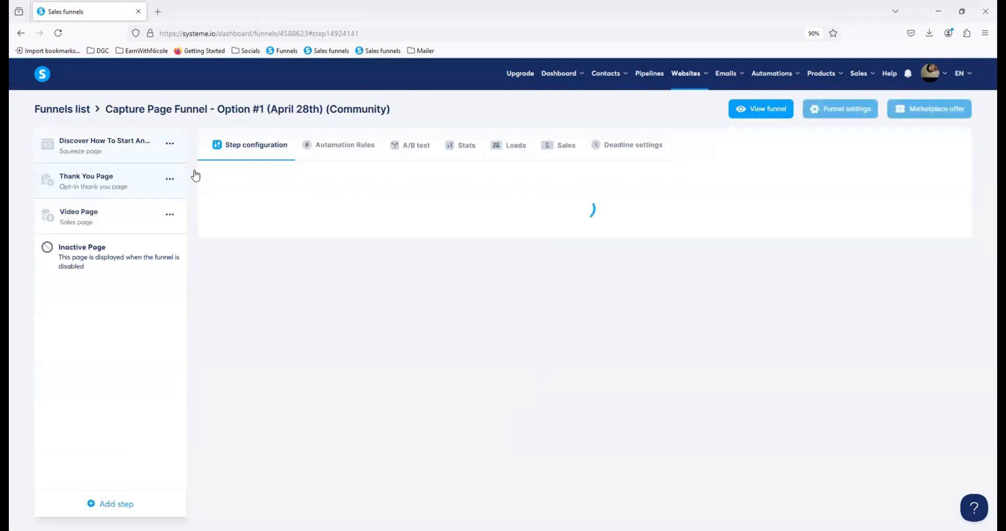
click(835, 115)
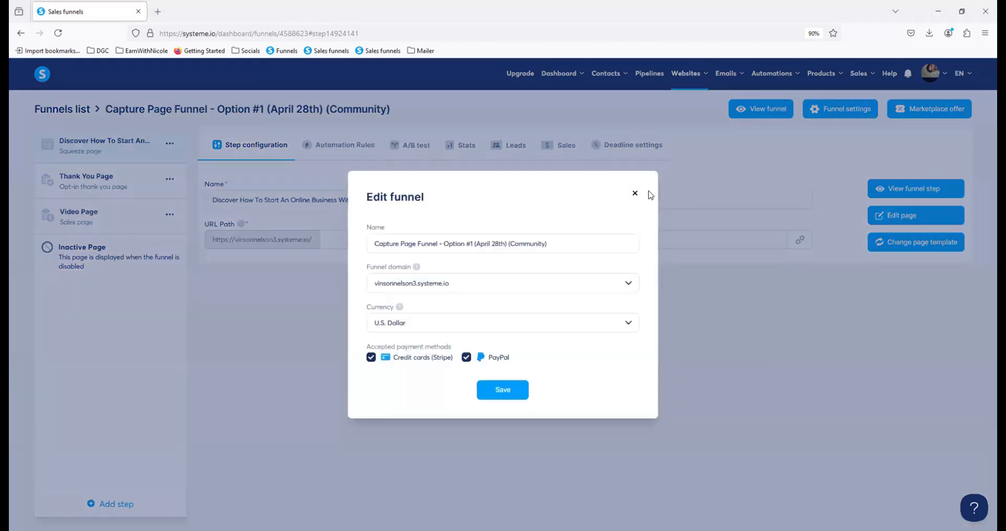
click(475, 283)
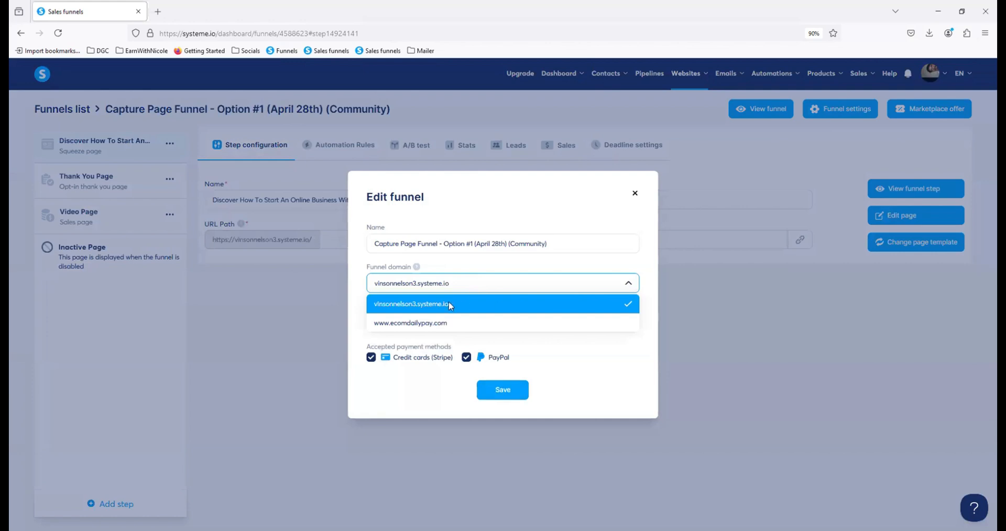
click(454, 323)
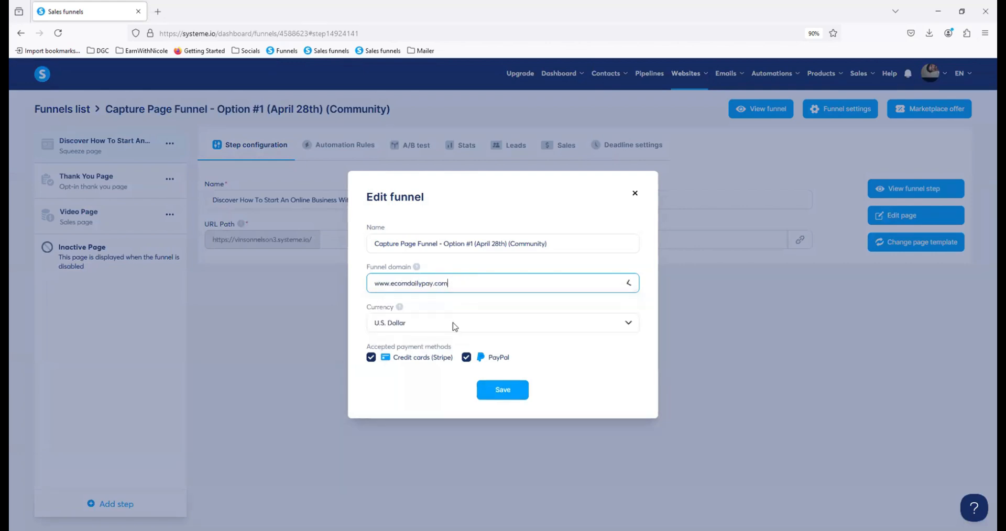